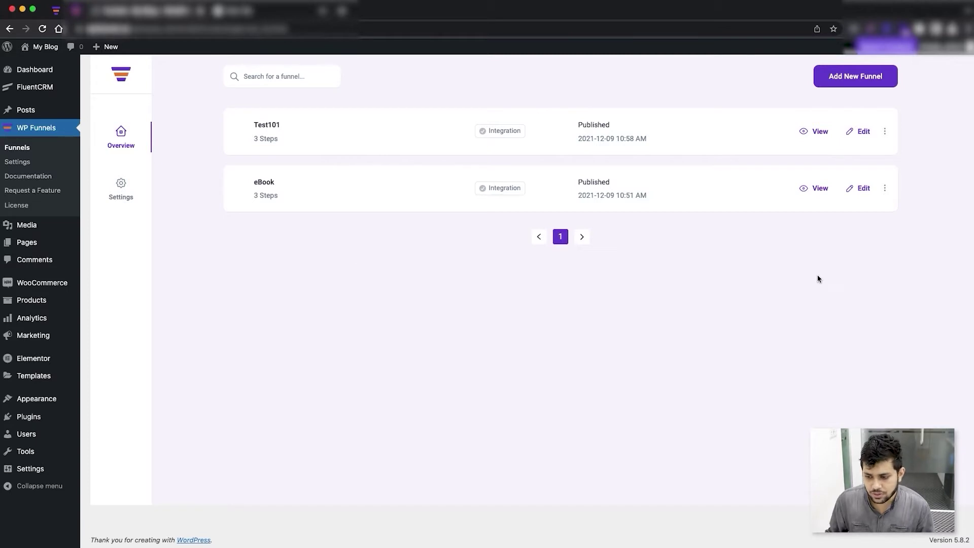
- Create a blank funnel from scratch named 'Add Steps'
click(827, 77)
click(256, 226)
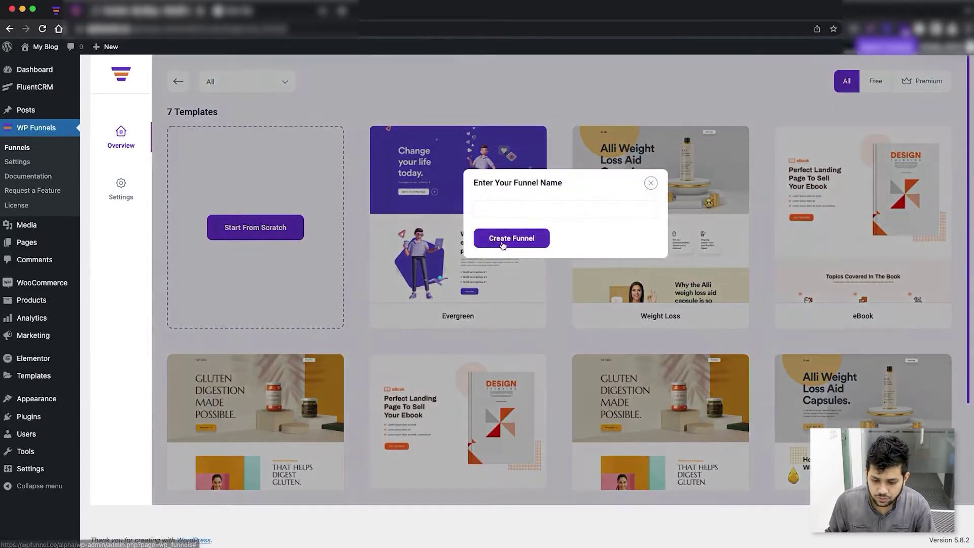
click(532, 212)
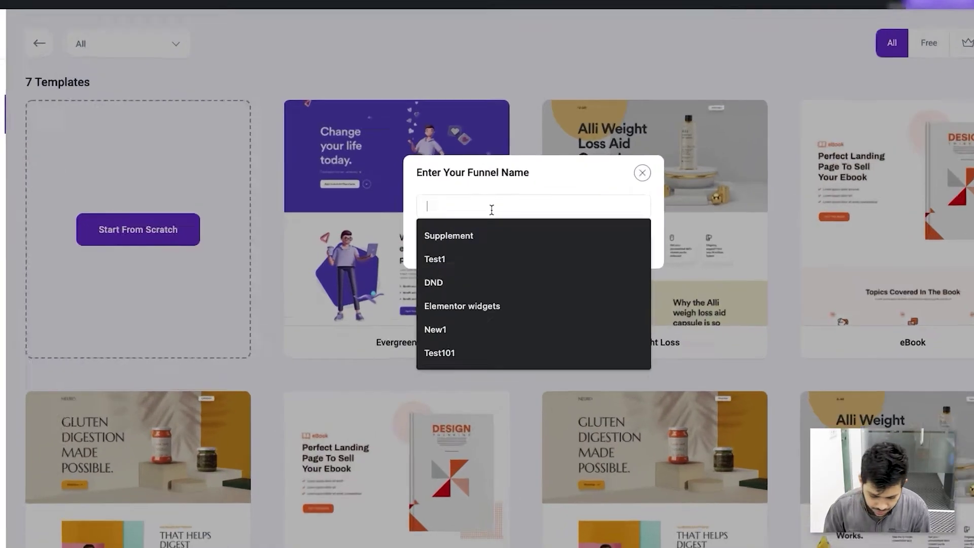
text(Add Steps)
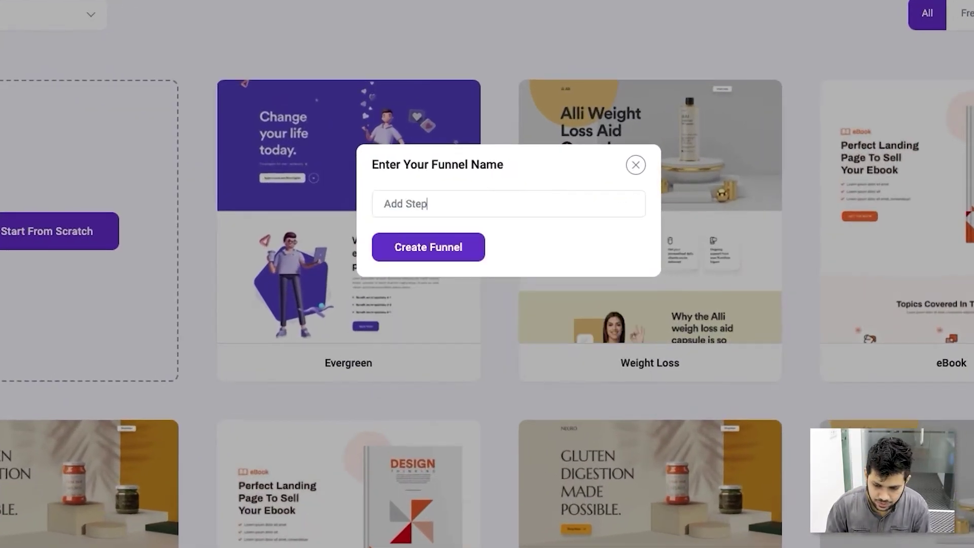
click(464, 249)
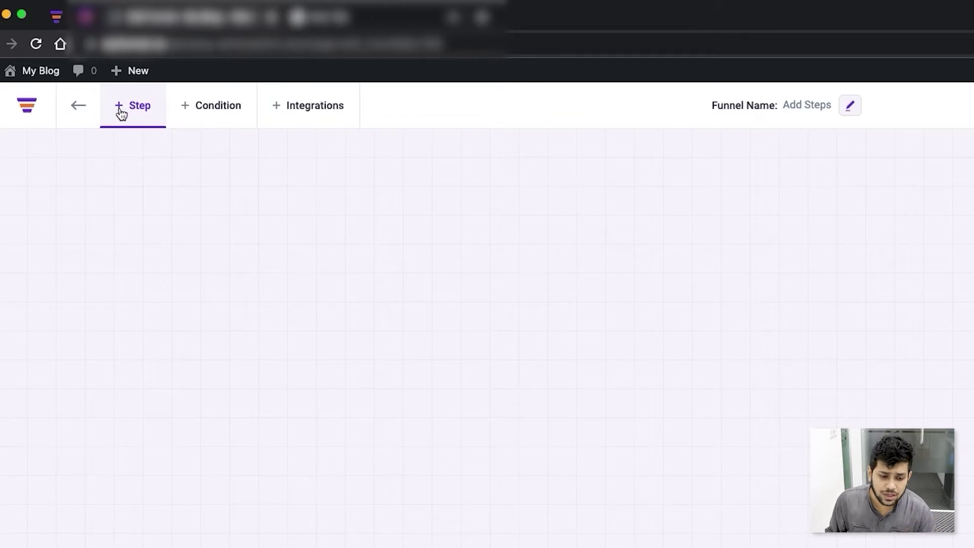
click(119, 111)
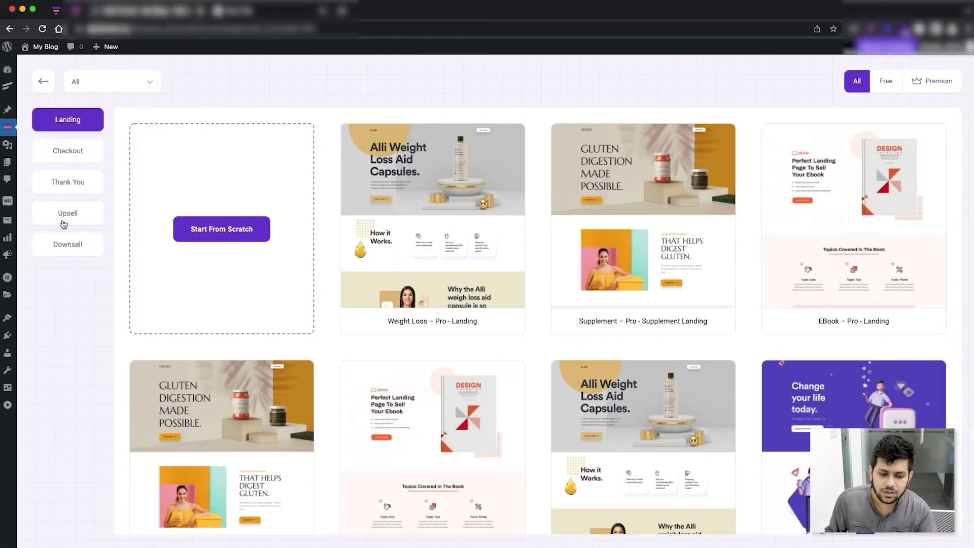
- Browse the Checkout, Thank You, Upsell and Downsell template tabs, then return to Landing
click(81, 151)
click(89, 188)
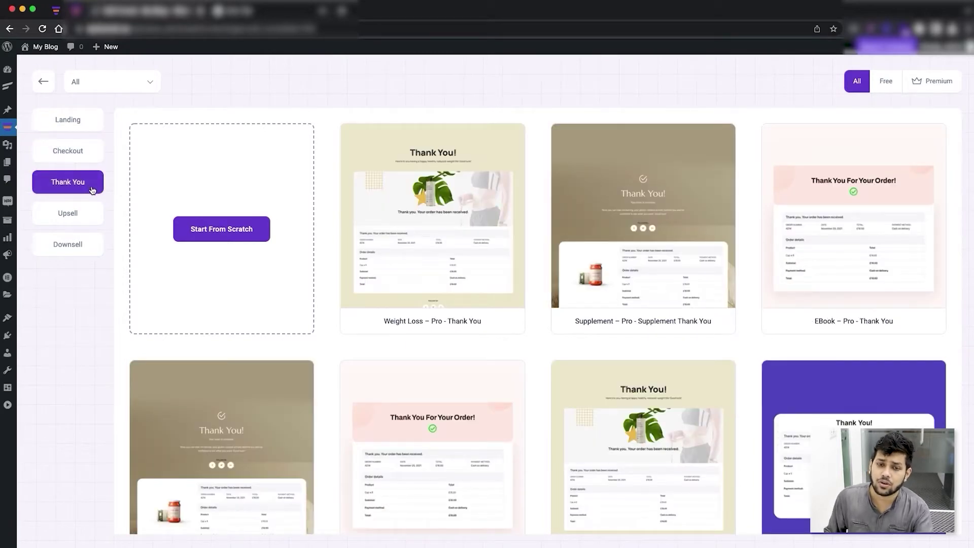
click(76, 217)
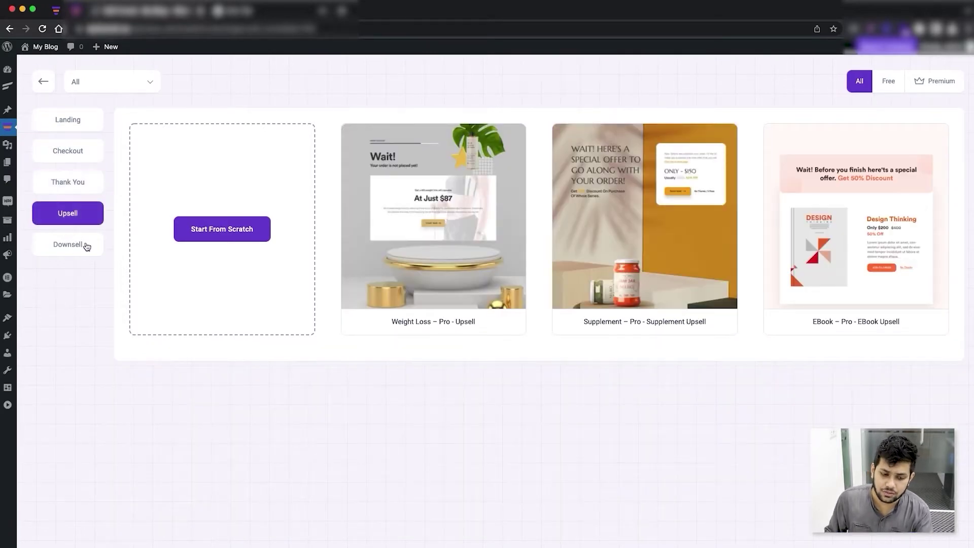
click(85, 245)
click(63, 123)
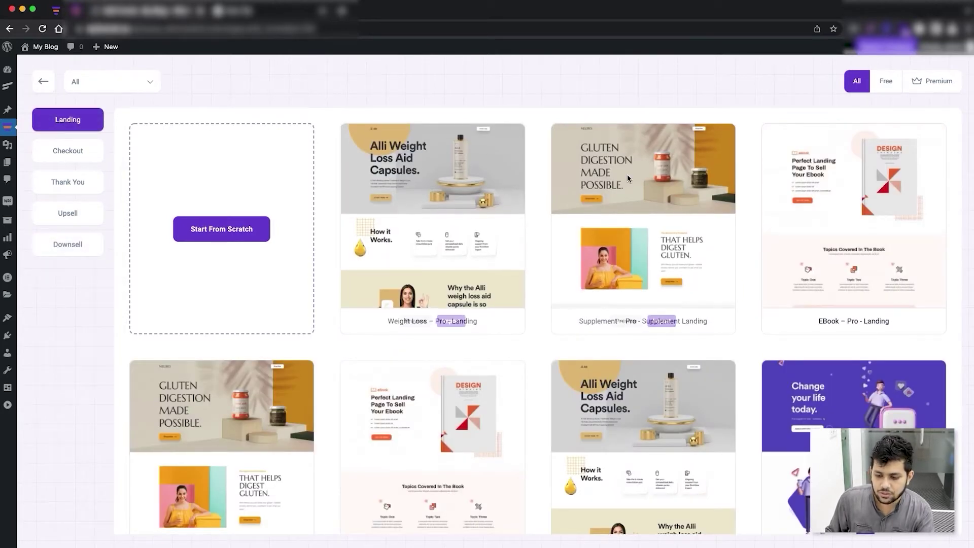
mouse_move(418, 224)
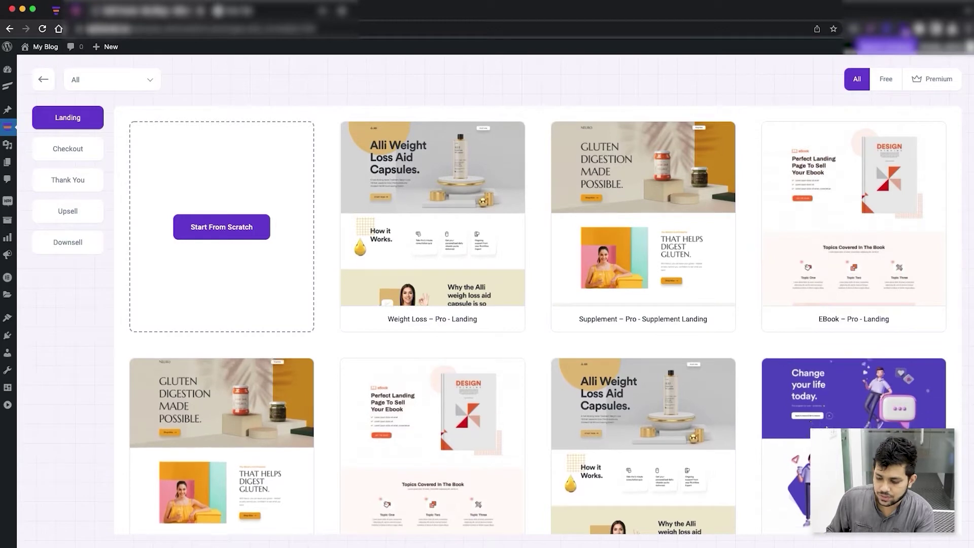
- Revisit the Checkout and Thank You templates, then filter the Landing templates to Free
click(54, 147)
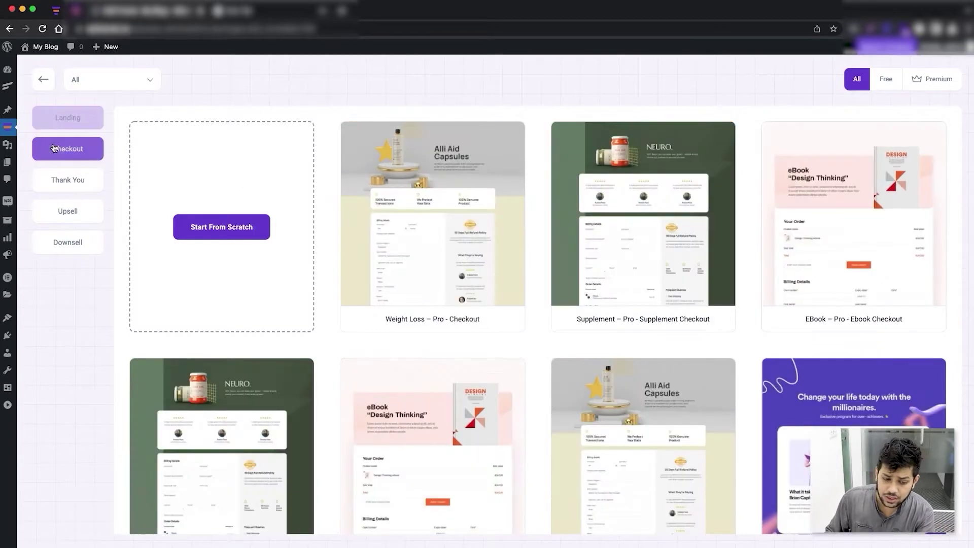
click(61, 185)
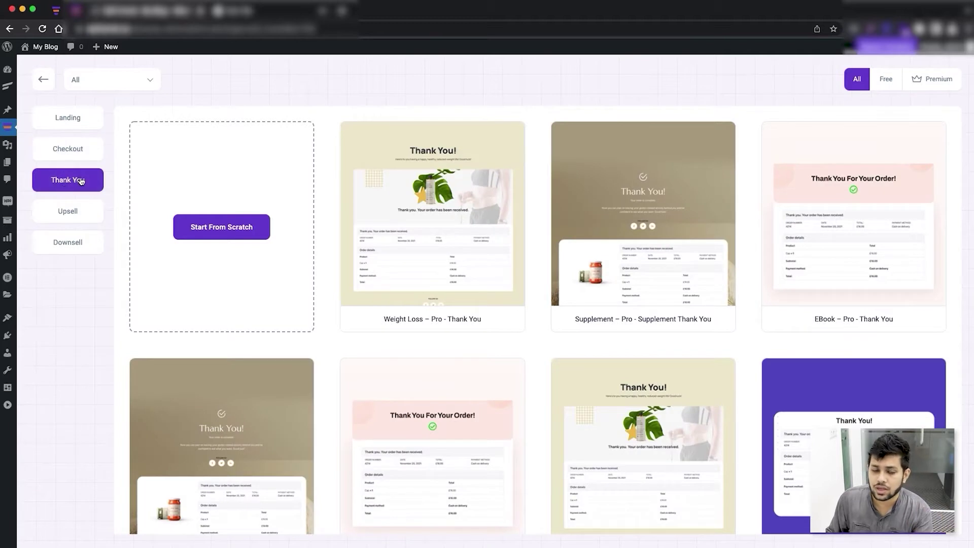
click(76, 121)
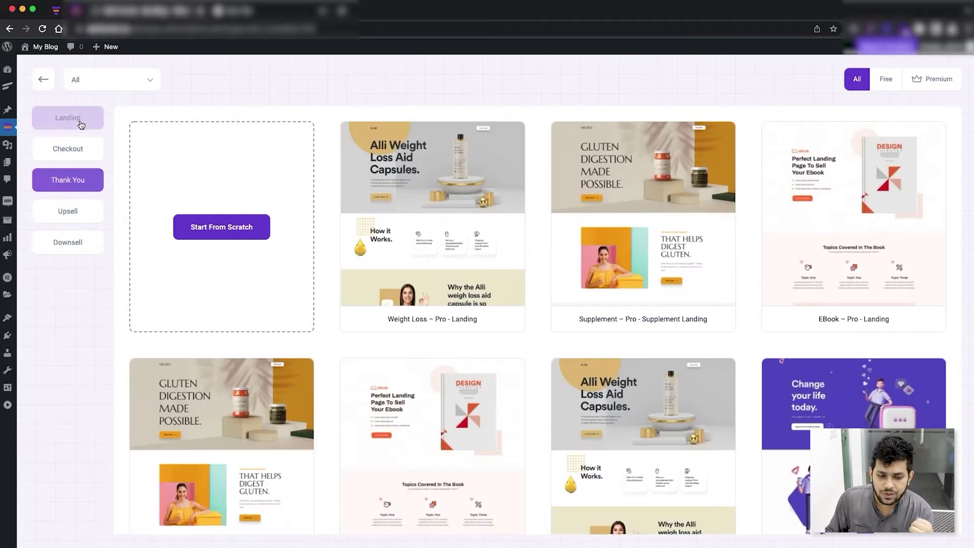
mouse_move(699, 310)
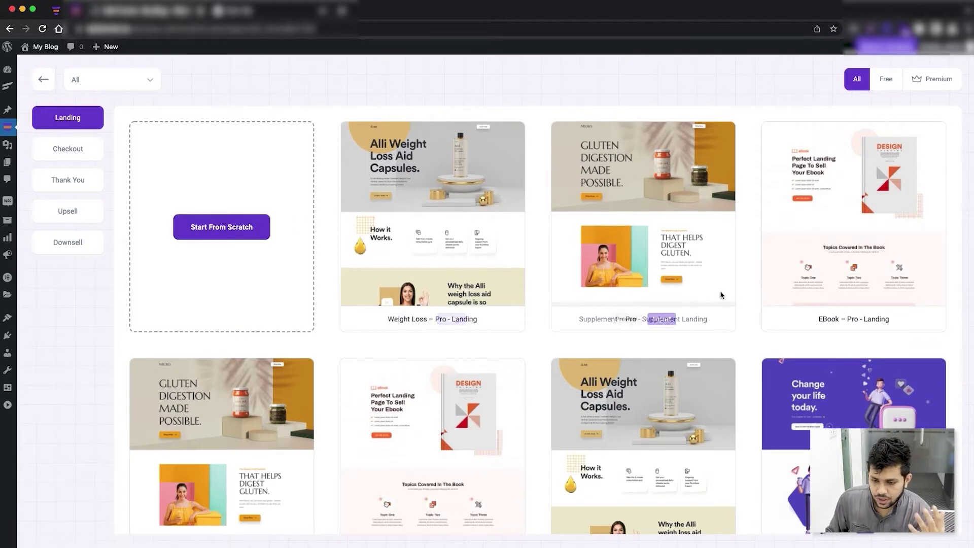
click(880, 85)
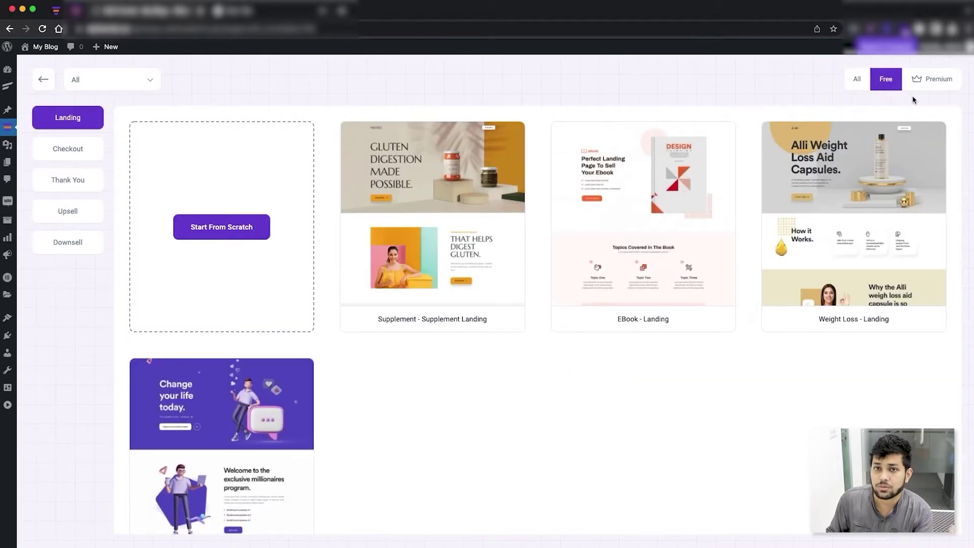
click(927, 79)
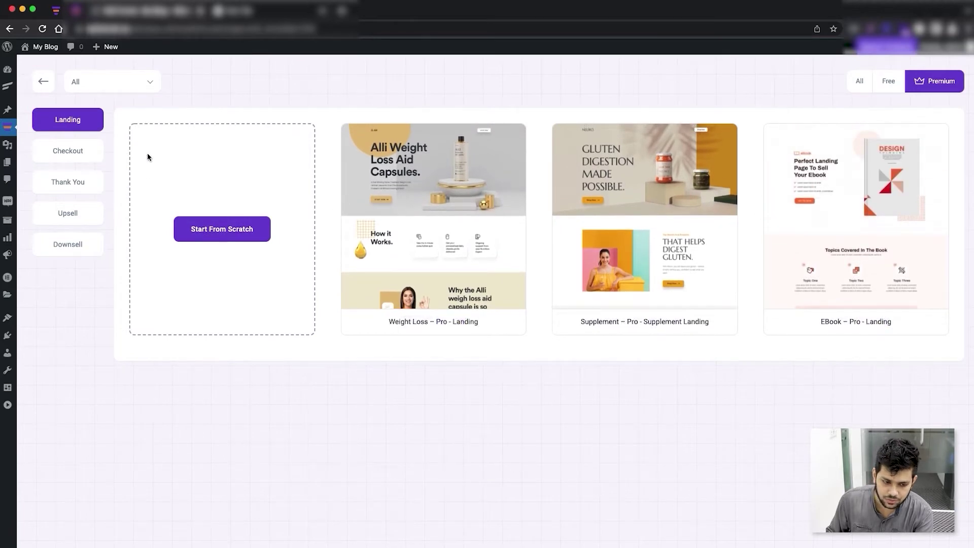
click(135, 84)
scroll(139, 163, down, 5)
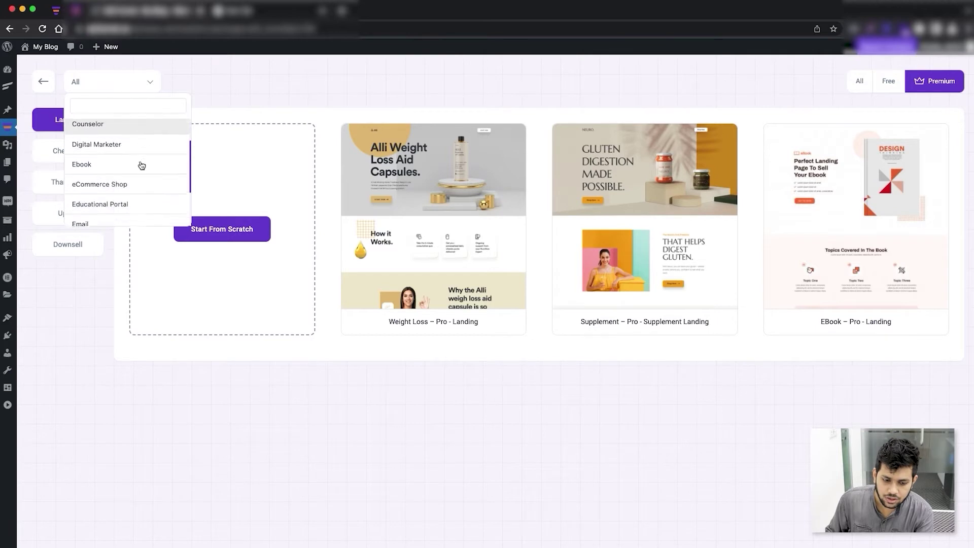
scroll(149, 174, up, 5)
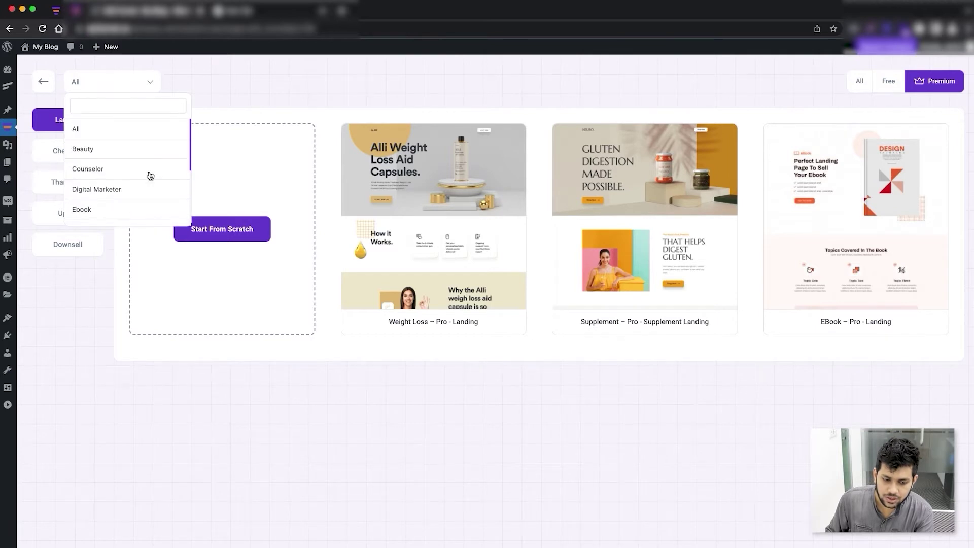
click(271, 100)
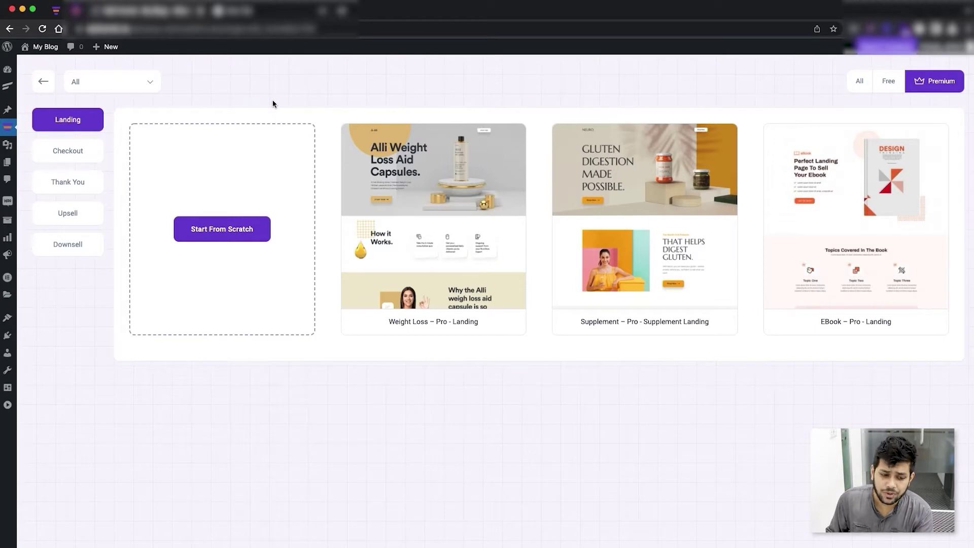
click(853, 82)
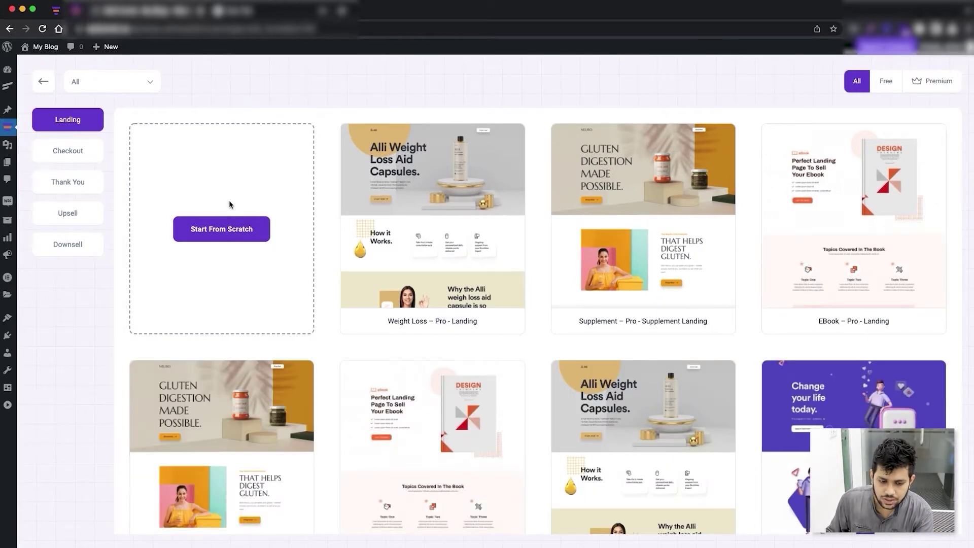
- Add a blank Landing step named 'Landing 1' to the funnel canvas
click(259, 239)
click(471, 234)
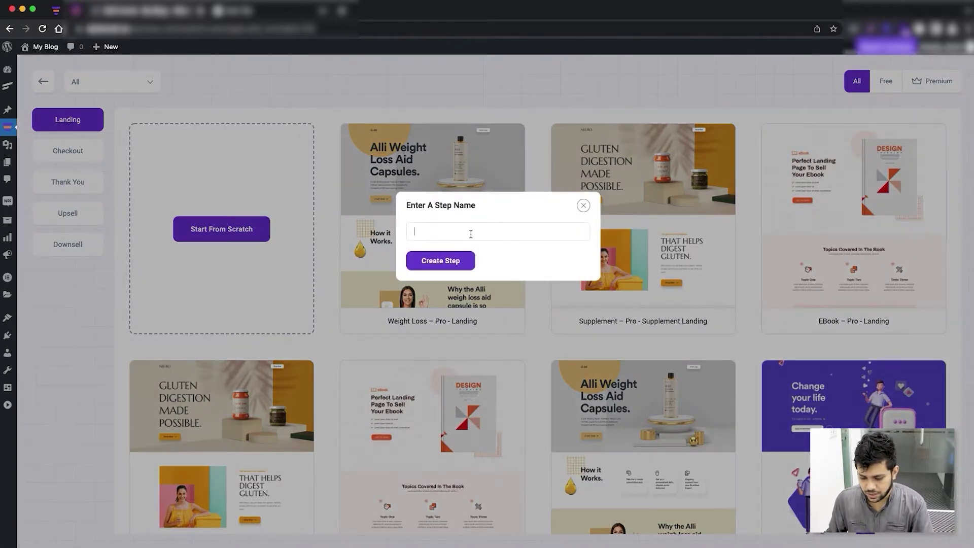
text(Landing 1)
click(453, 260)
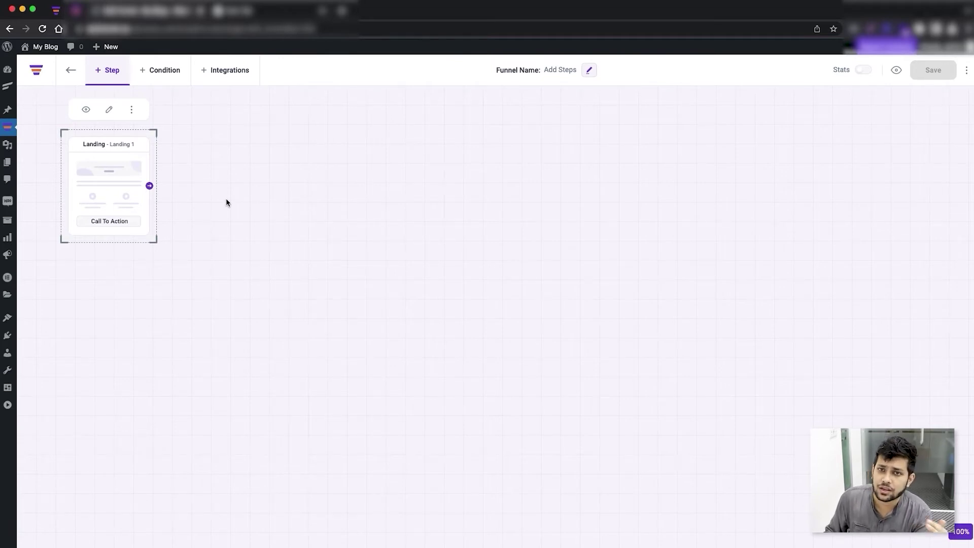
click(101, 73)
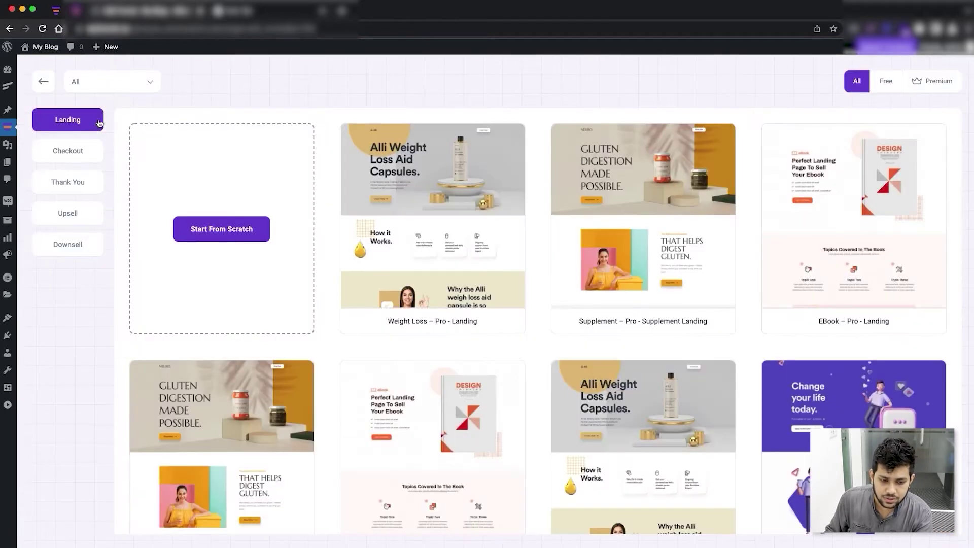
- Import the Weight Loss – Pro – Landing template as a second landing step
mouse_move(461, 322)
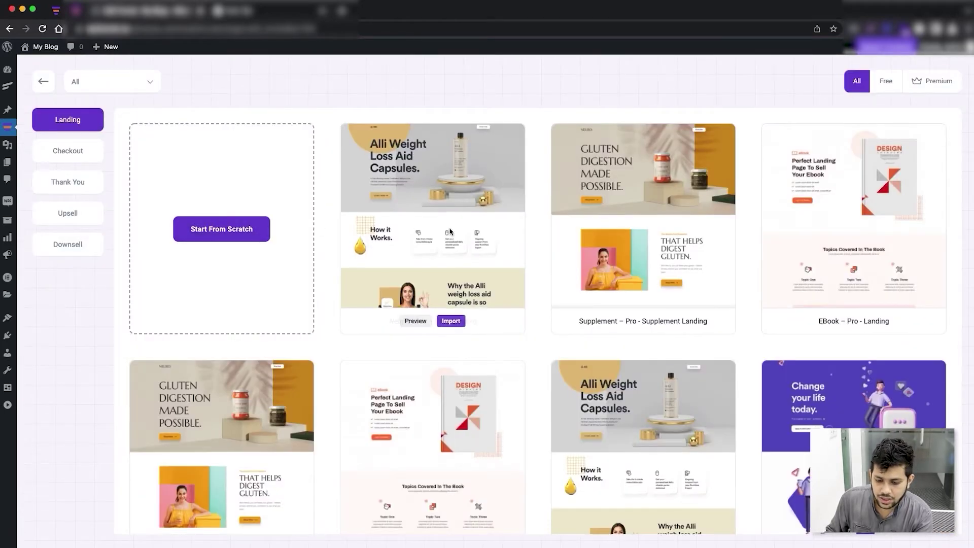
click(450, 321)
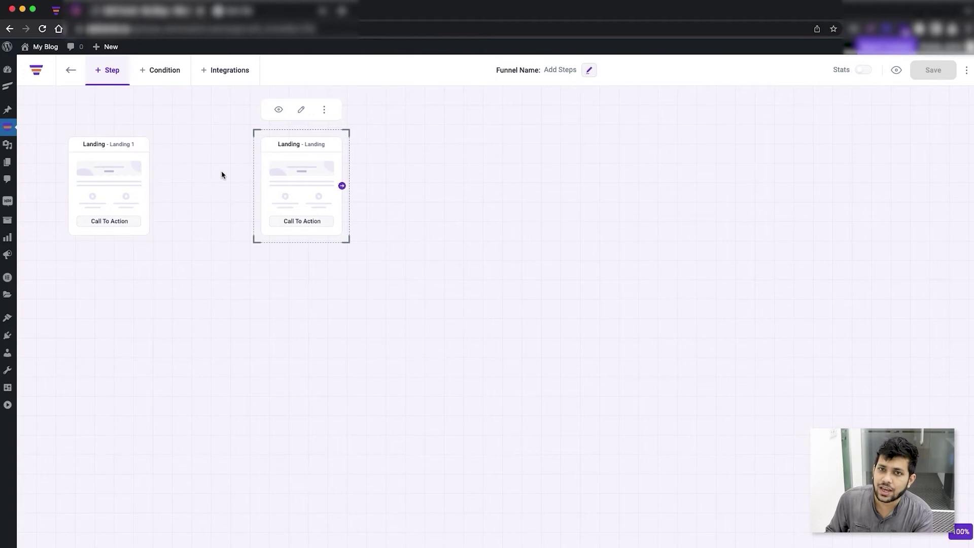
click(324, 109)
click(396, 123)
click(394, 153)
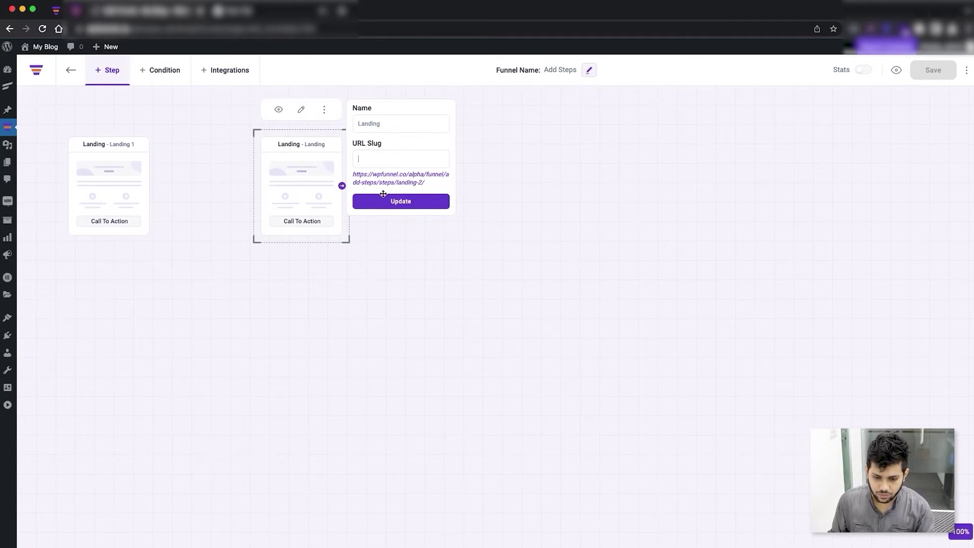
click(379, 299)
click(125, 165)
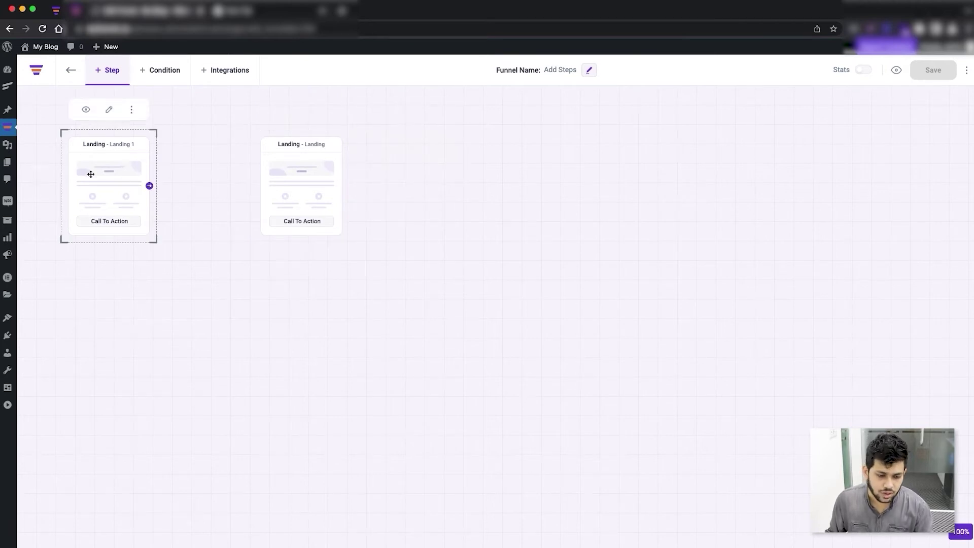
click(86, 109)
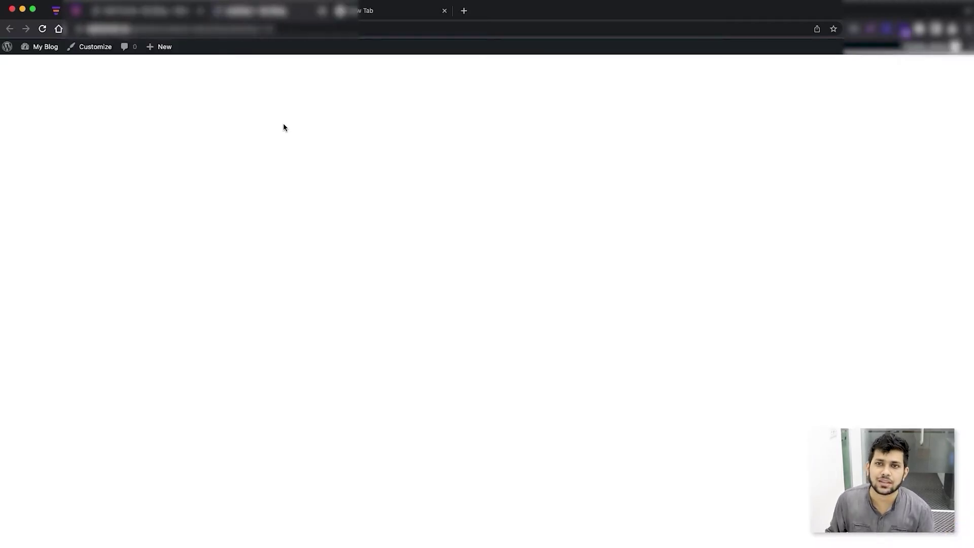
- Preview the second landing step's Alli Weight Loss page, scroll through it, then close the preview
click(322, 10)
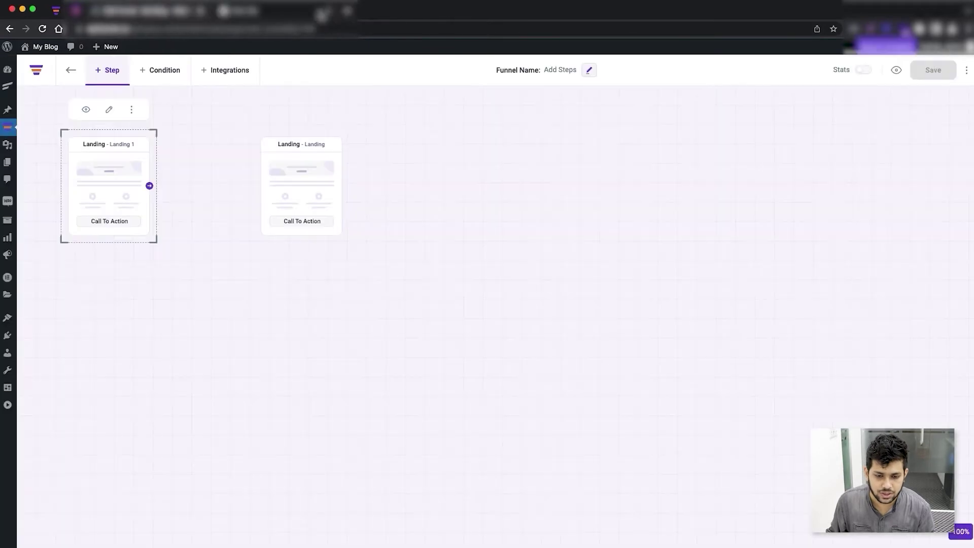
click(302, 179)
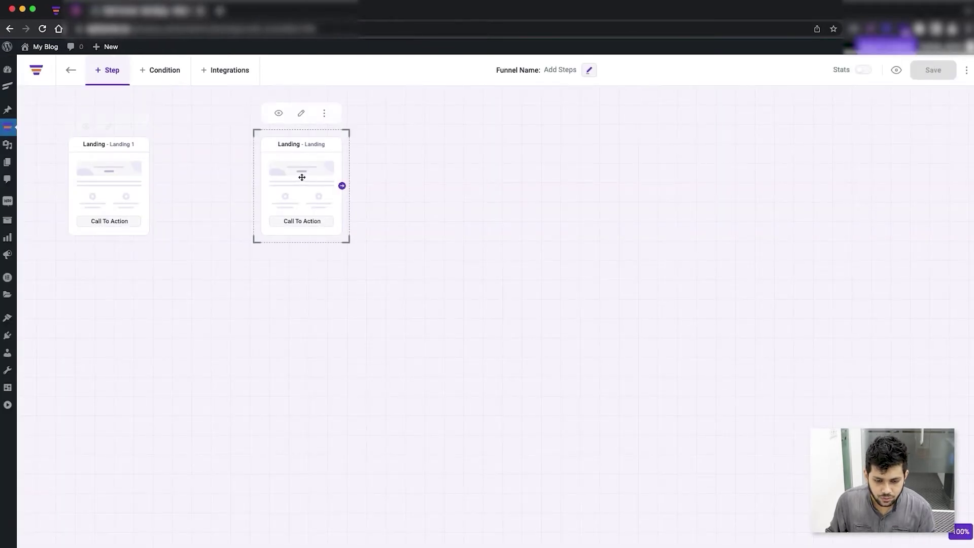
click(279, 111)
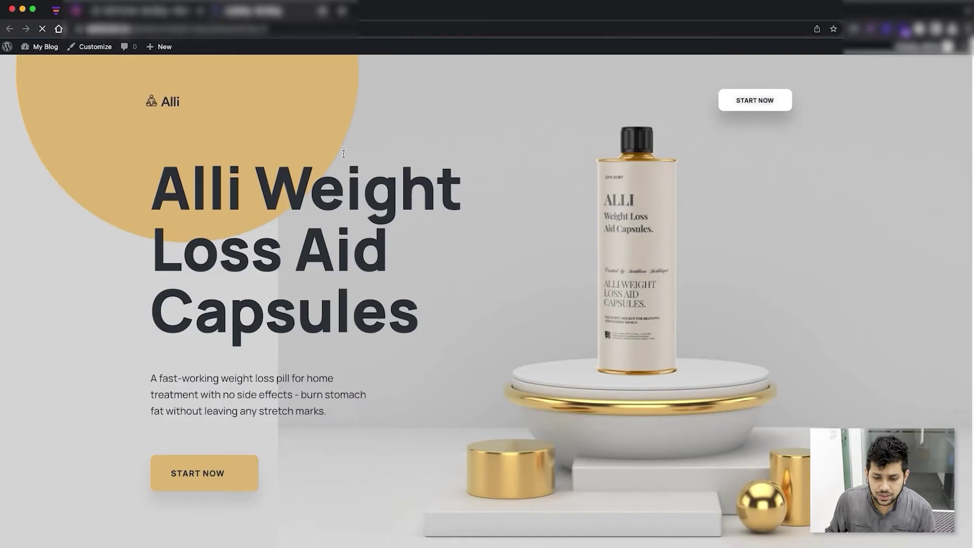
scroll(492, 322, down, 2)
scroll(493, 320, down, 15)
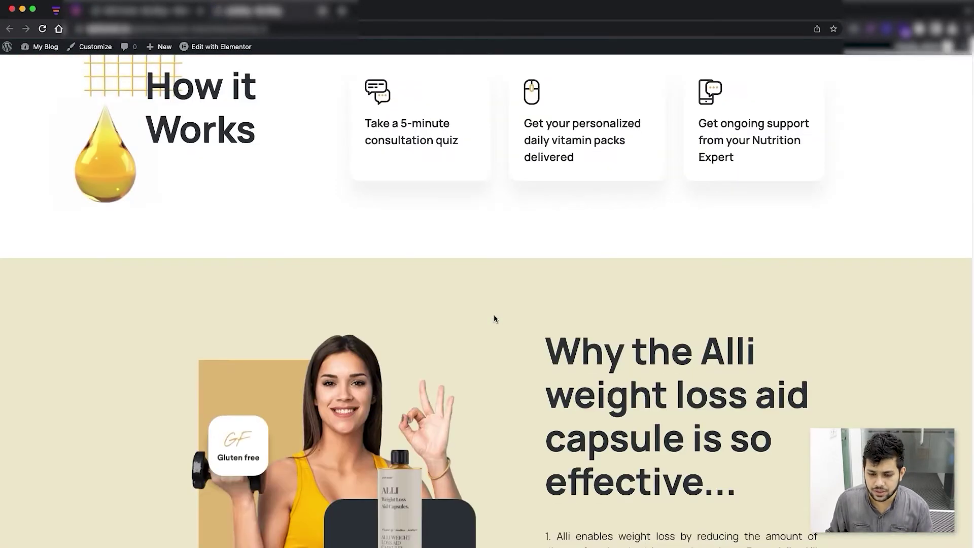
scroll(494, 312, up, 20)
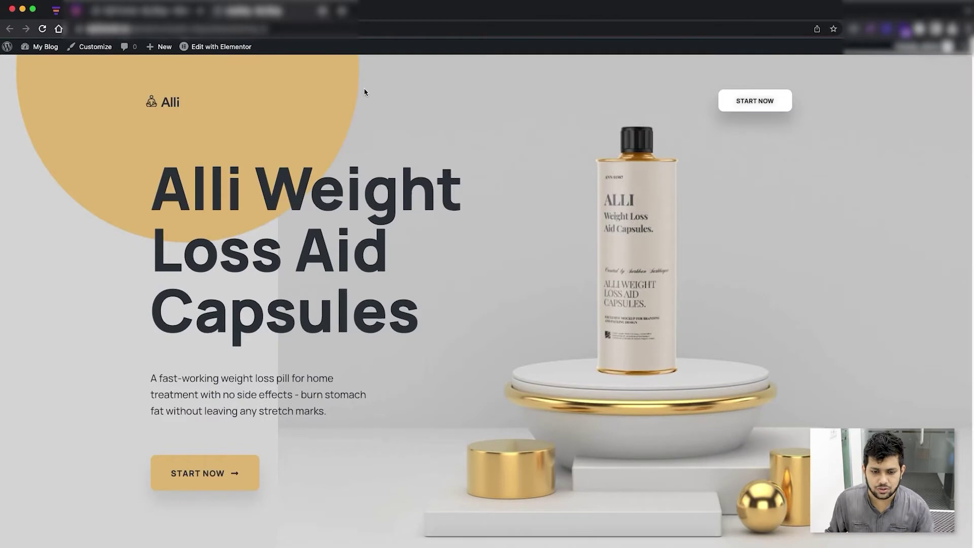
click(322, 10)
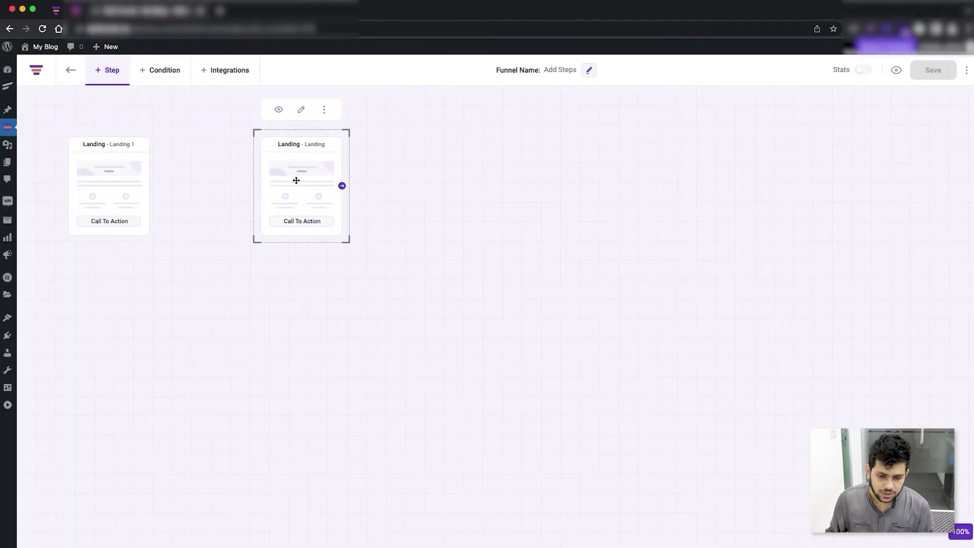
- Move the second Landing step below Landing 1 and start deleting Landing 1
drag(298, 168, 111, 335)
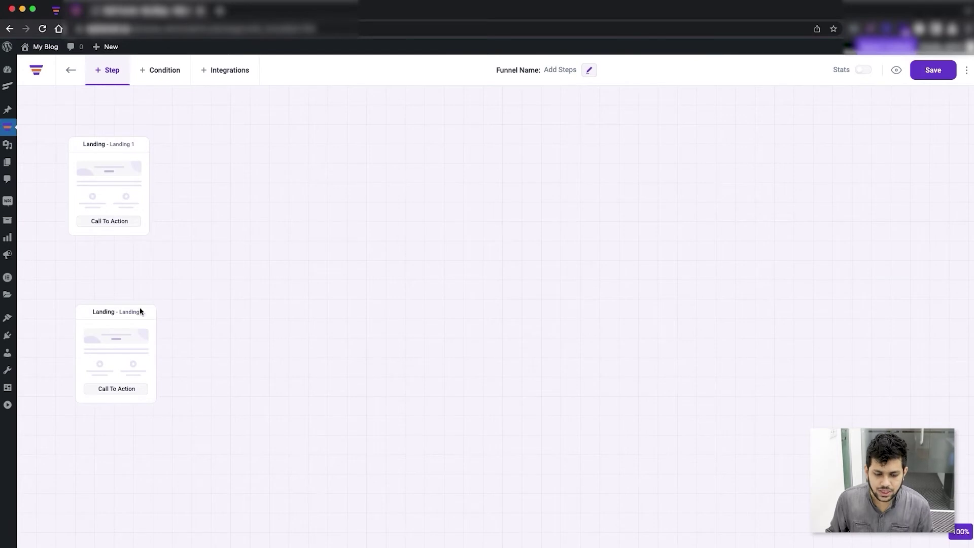
click(114, 330)
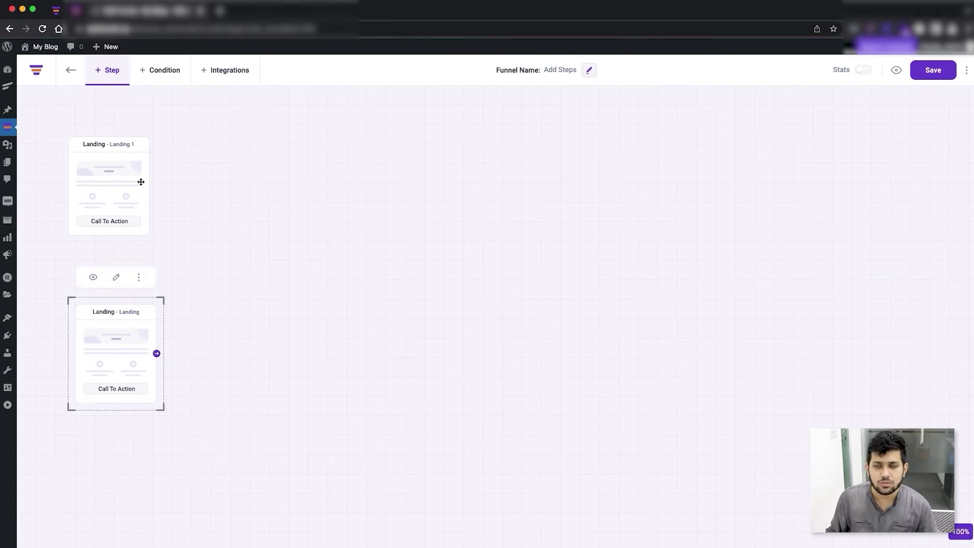
click(114, 179)
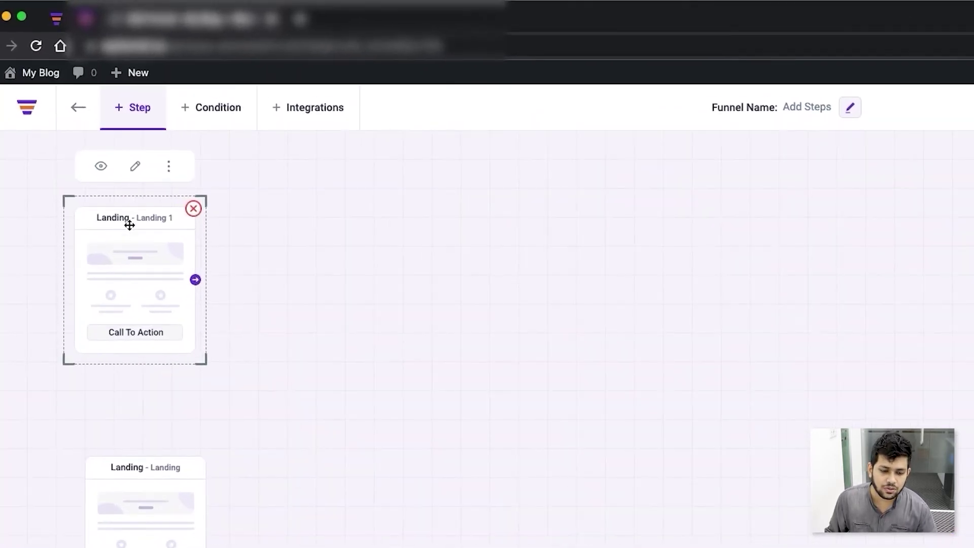
click(194, 210)
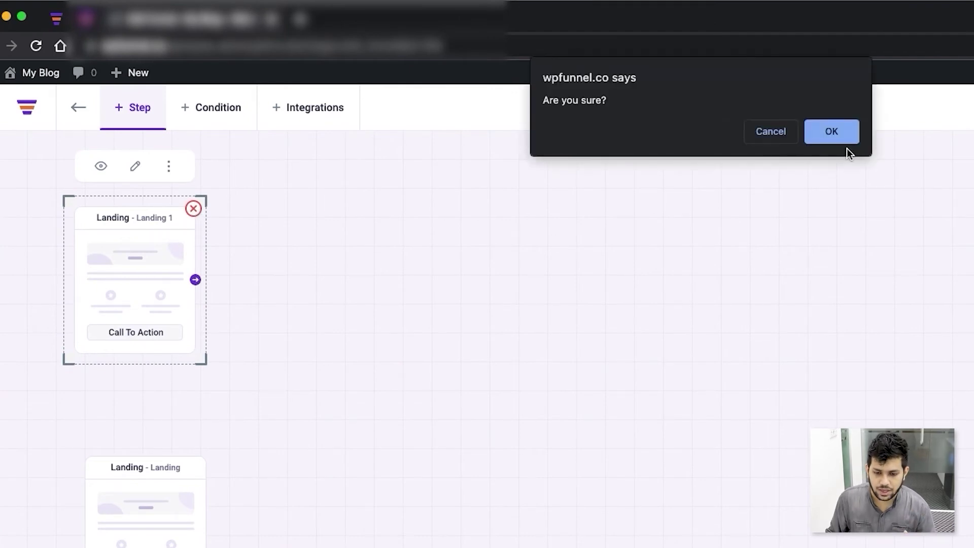
- Confirm deleting Landing 1 and move the remaining Landing step up the canvas
click(830, 133)
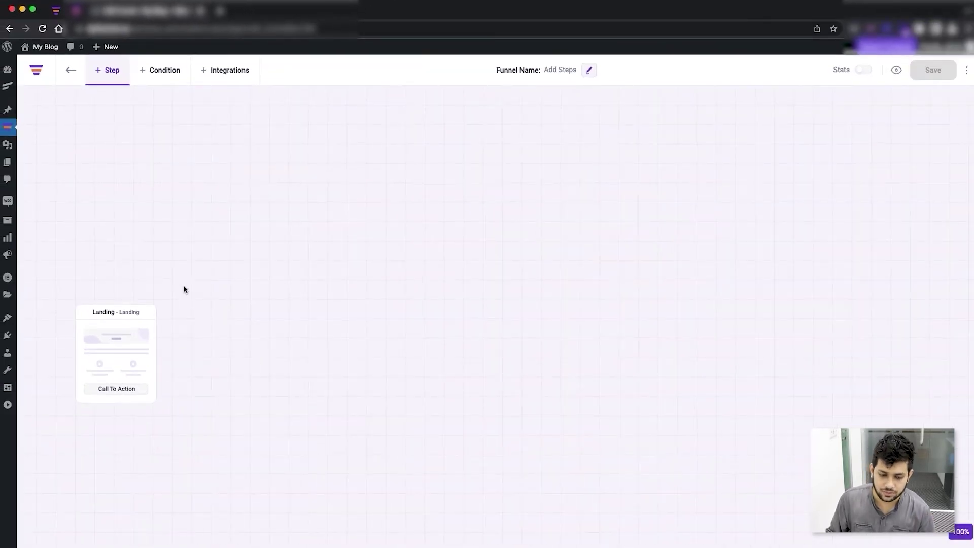
drag(125, 358, 125, 224)
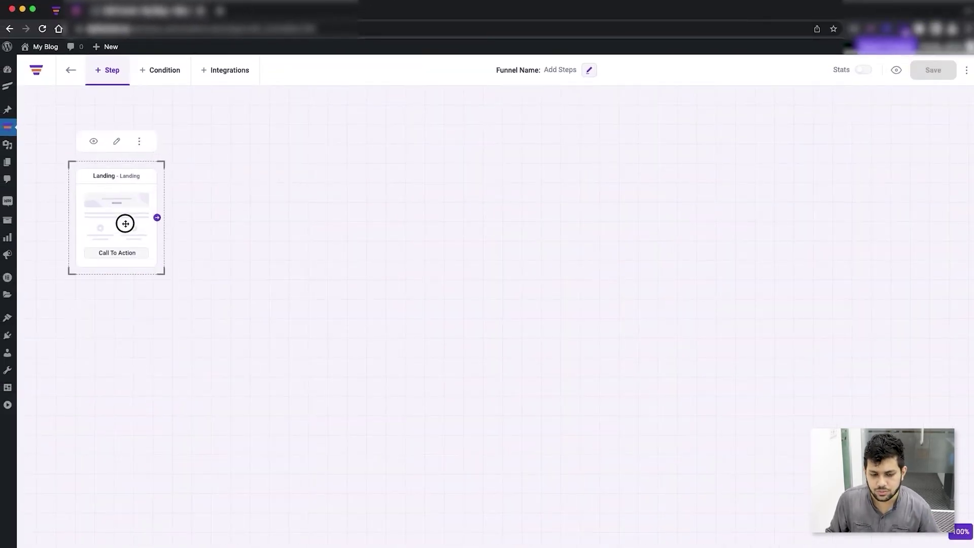
click(236, 223)
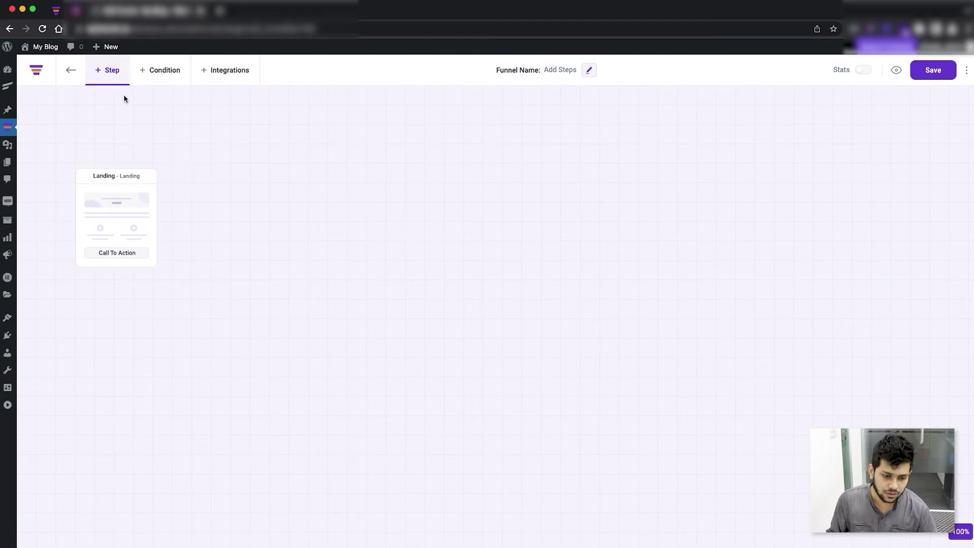
- Import the Weight Loss – Pro – Checkout template and place it beside the Landing step
click(104, 70)
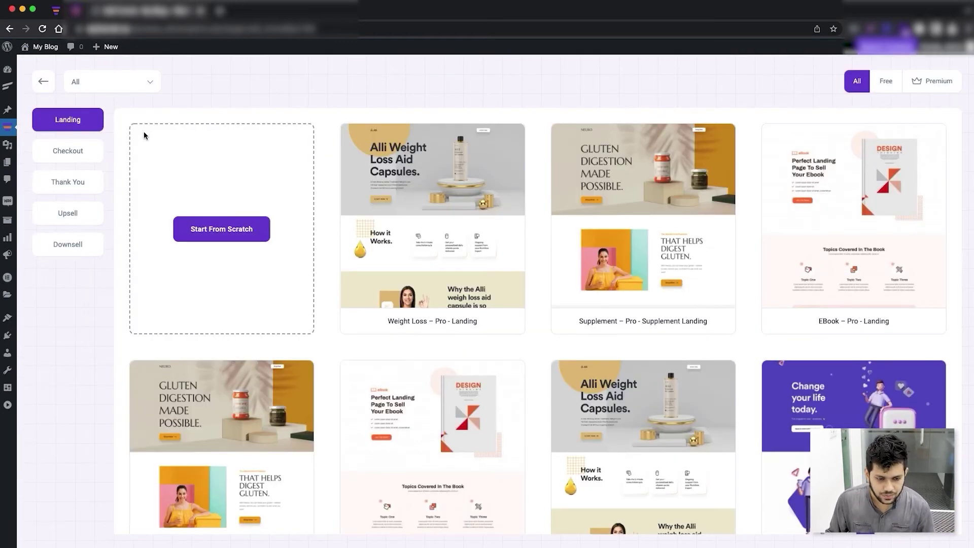
click(68, 155)
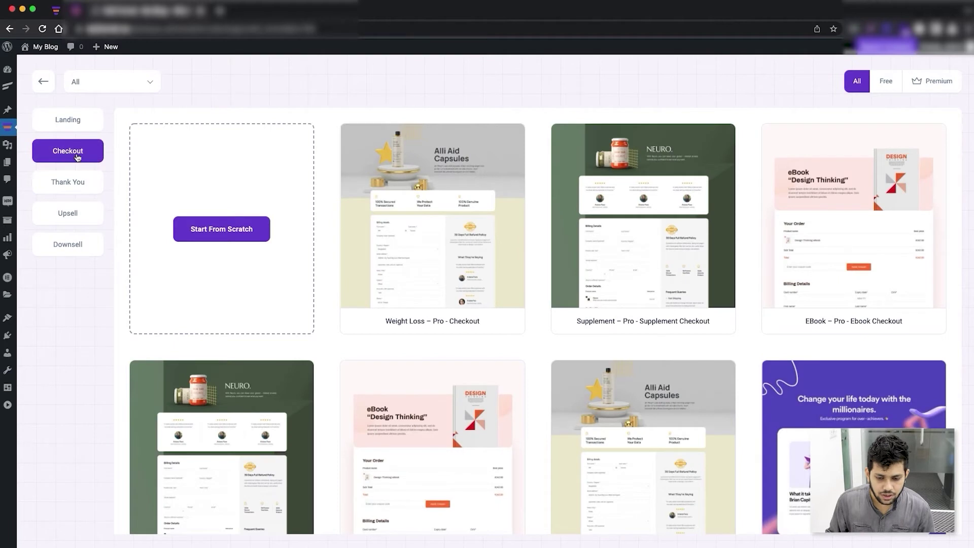
mouse_move(687, 263)
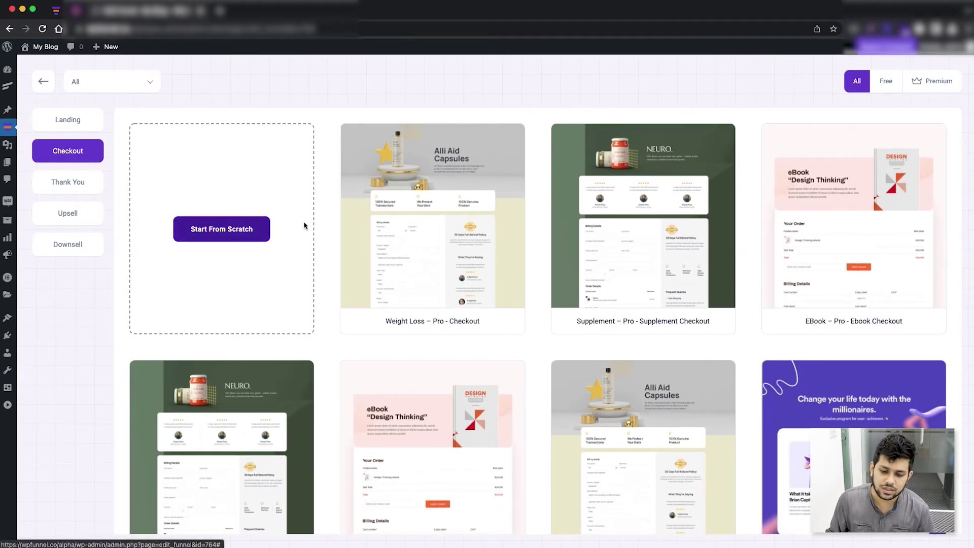
click(456, 321)
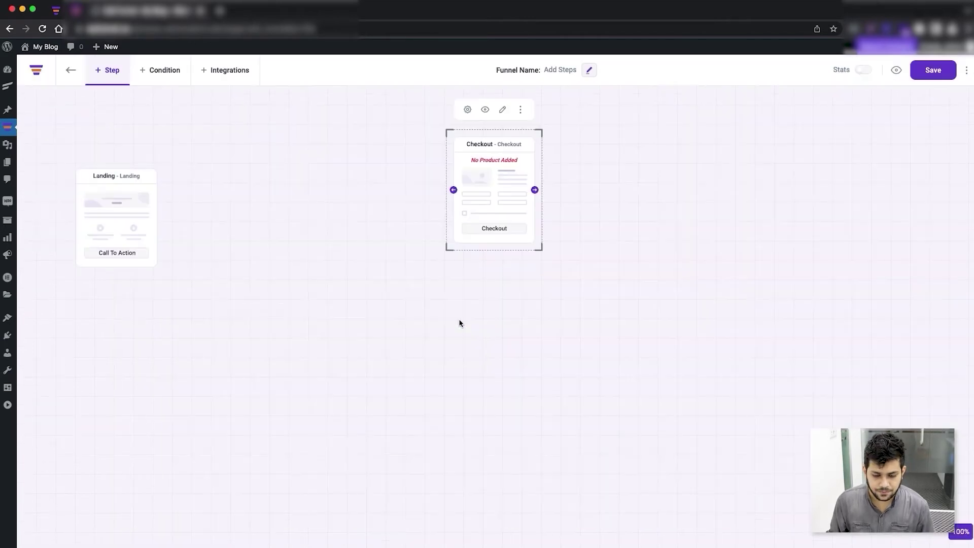
drag(493, 160, 340, 191)
click(97, 79)
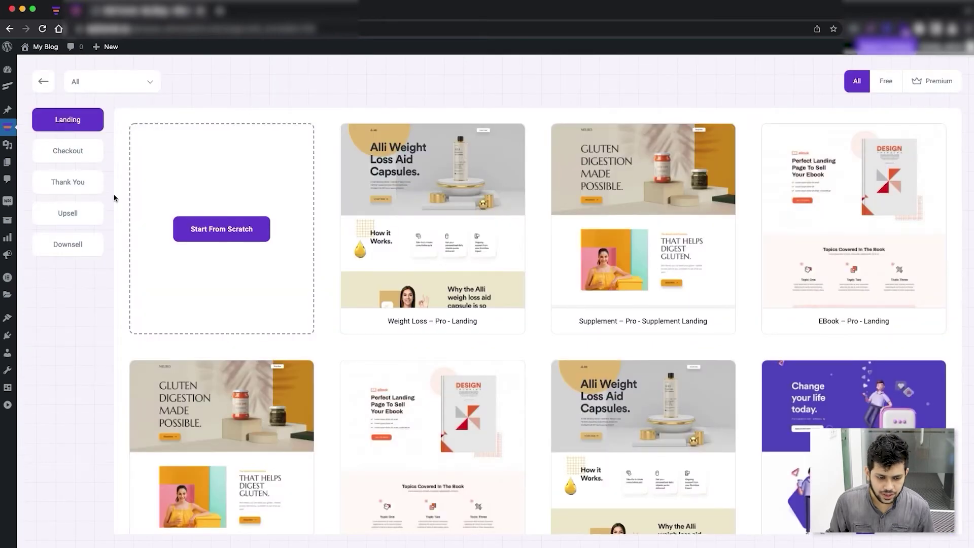
- Import Weight Loss – Pro – Thank You, place it right of Checkout, and lower Landing slightly
click(87, 192)
mouse_move(484, 282)
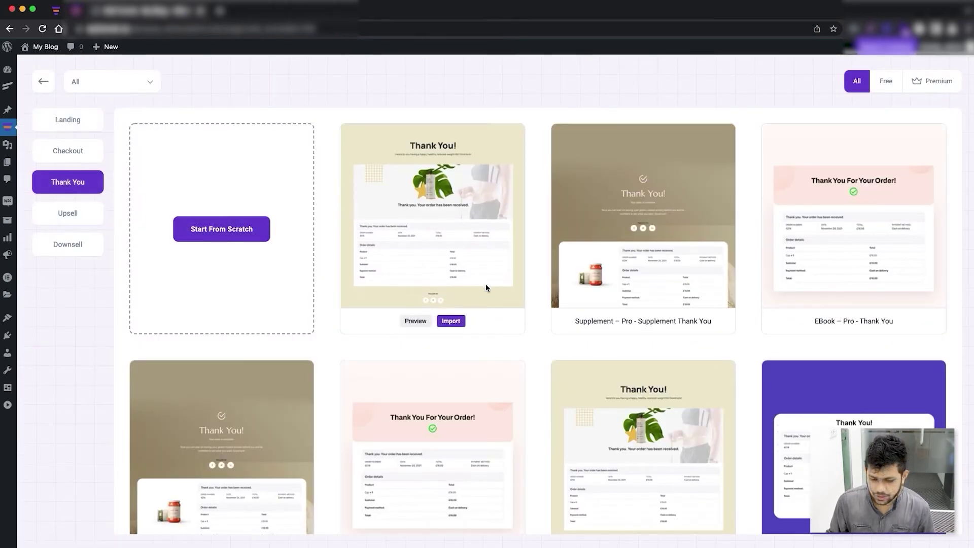
click(451, 321)
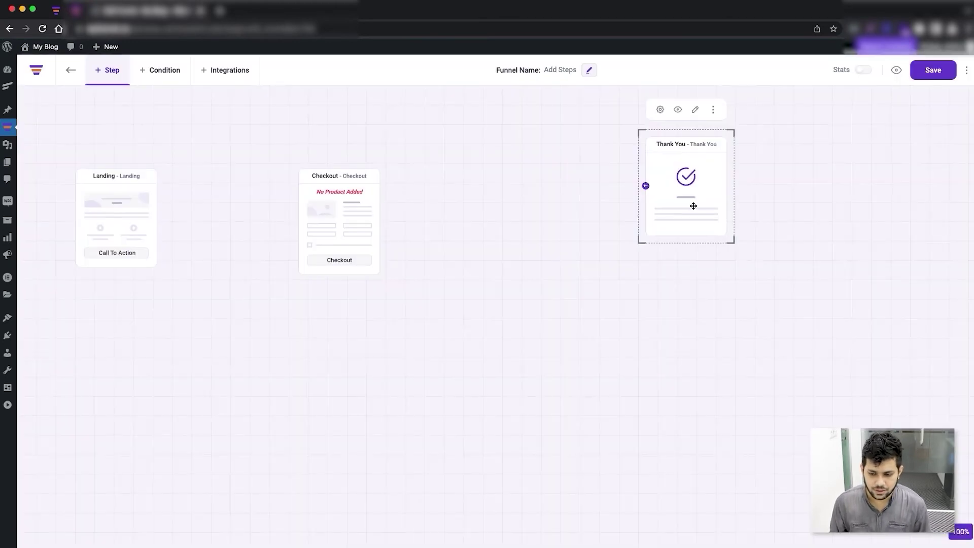
drag(692, 206, 564, 244)
click(136, 231)
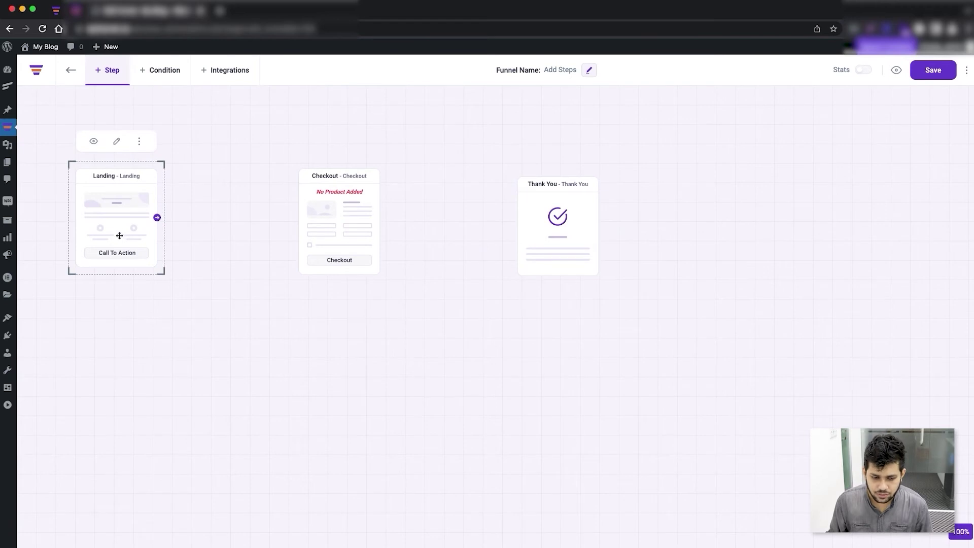
drag(119, 235, 112, 283)
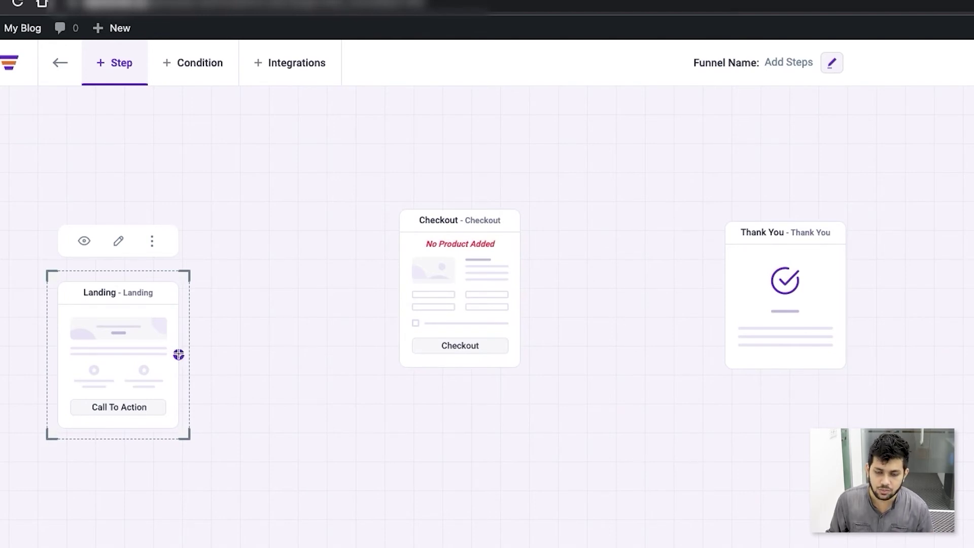
- Draw a connector arrow from the Landing step into the Checkout step
click(178, 354)
drag(179, 353, 480, 270)
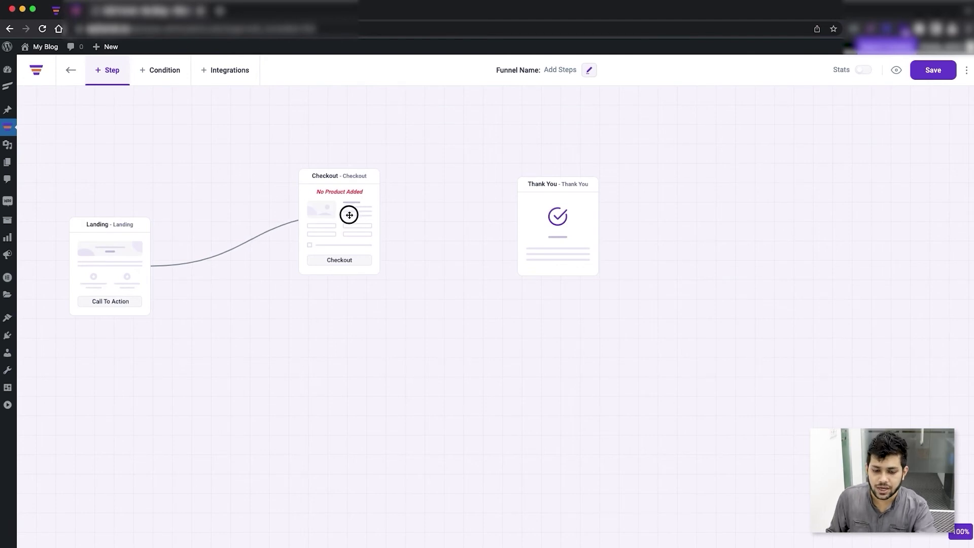
drag(336, 219, 336, 219)
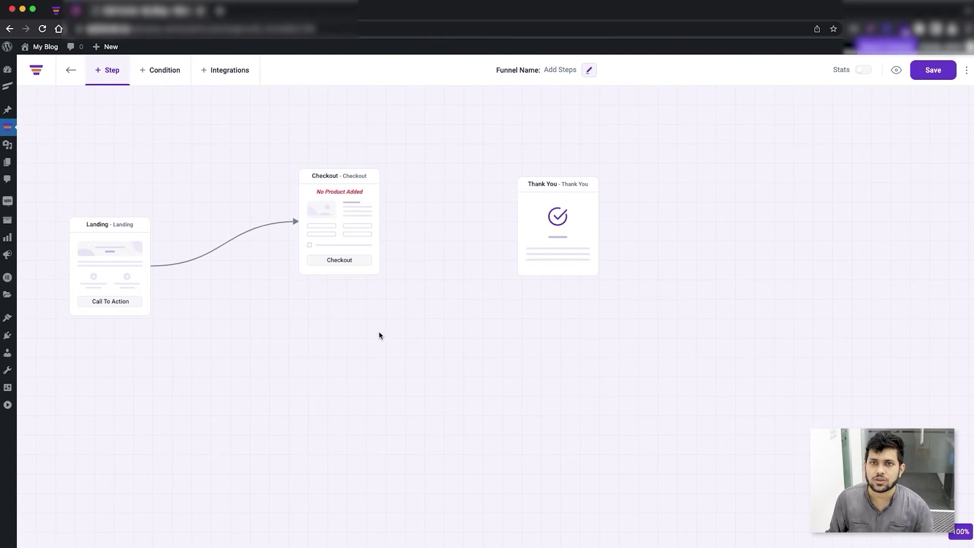
click(327, 218)
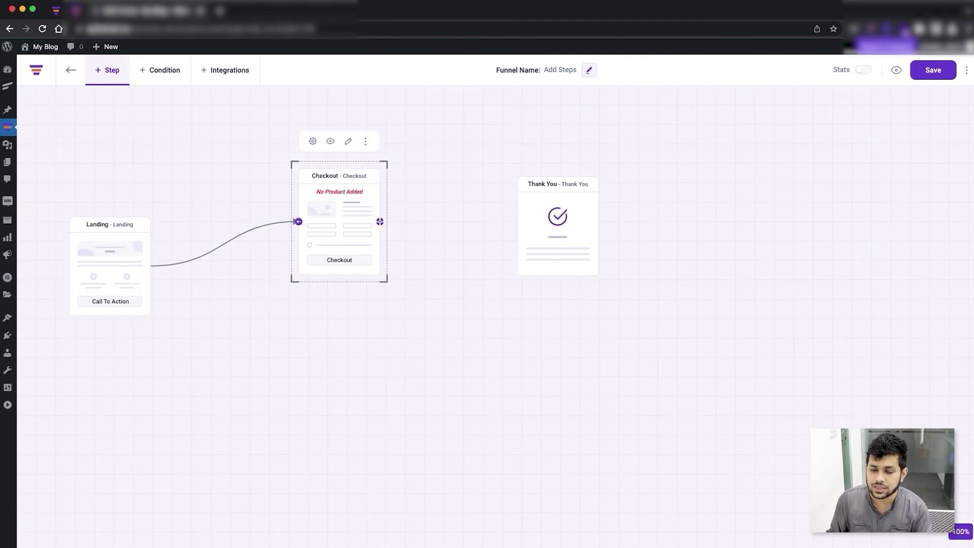
- Connect Checkout's output to the Thank You step, then reposition the Thank You and Checkout cards
drag(380, 221, 569, 226)
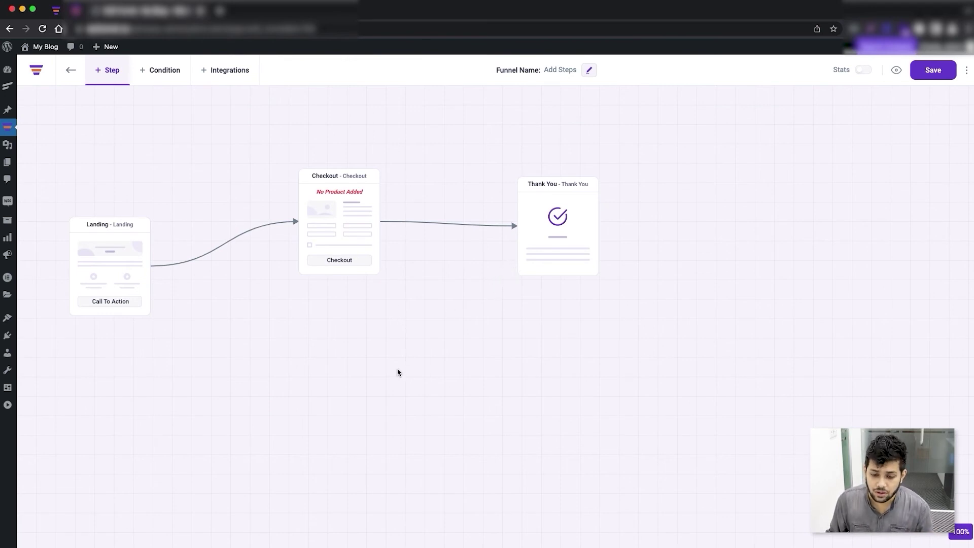
drag(553, 227, 662, 360)
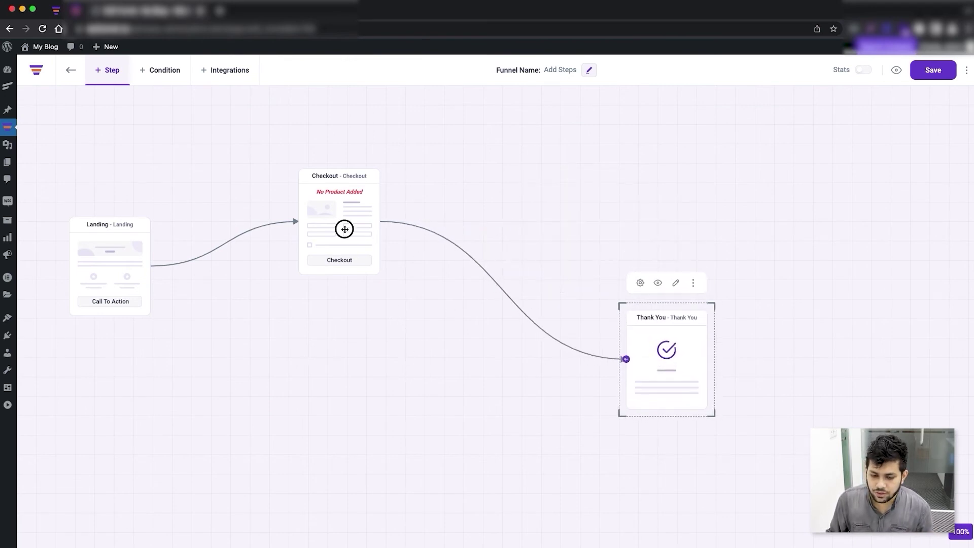
drag(342, 229, 388, 206)
- Arrange Landing, Checkout and Thank You left to right and save the funnel
drag(118, 264, 94, 338)
drag(655, 349, 748, 263)
drag(376, 207, 344, 226)
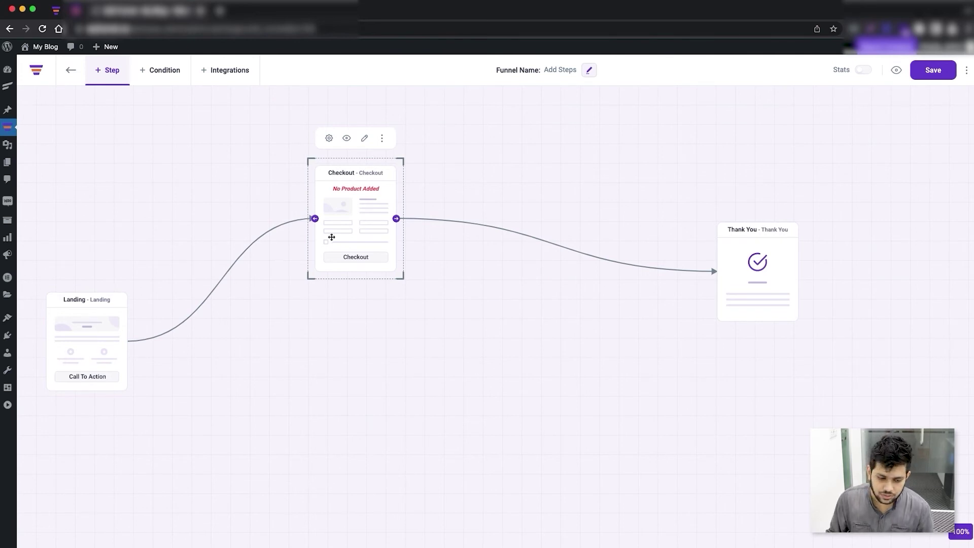
drag(382, 237, 442, 244)
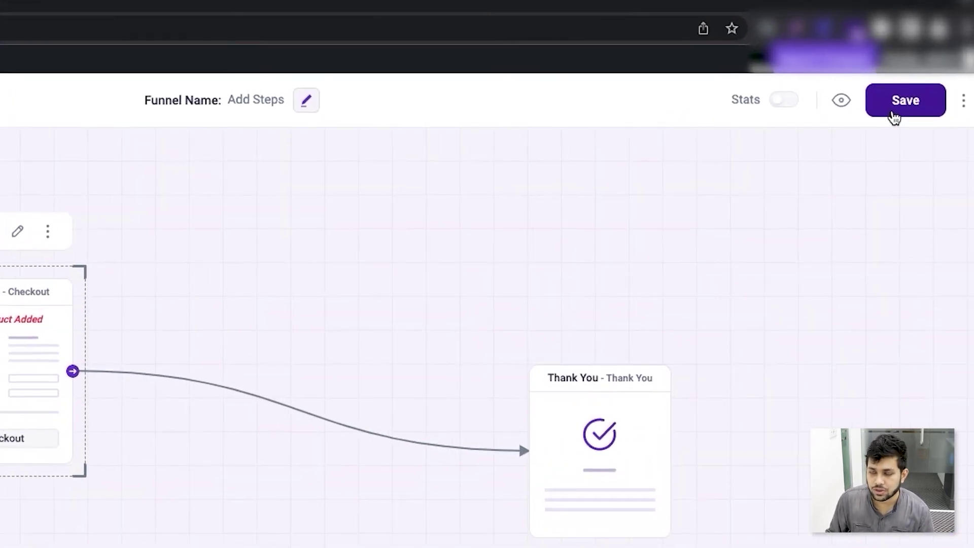
click(899, 112)
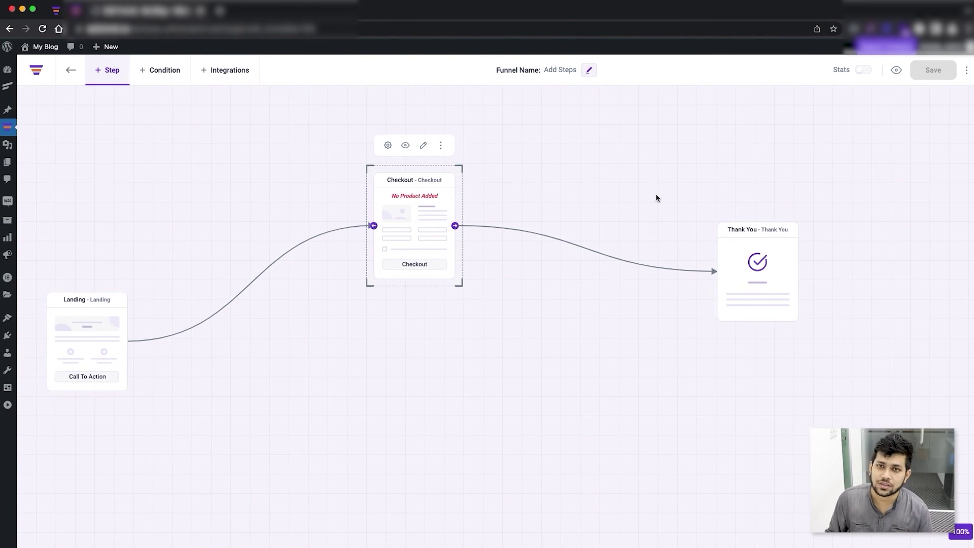
- Move the Thank You card lower, save the funnel again, and return to the funnels list
drag(739, 276, 732, 348)
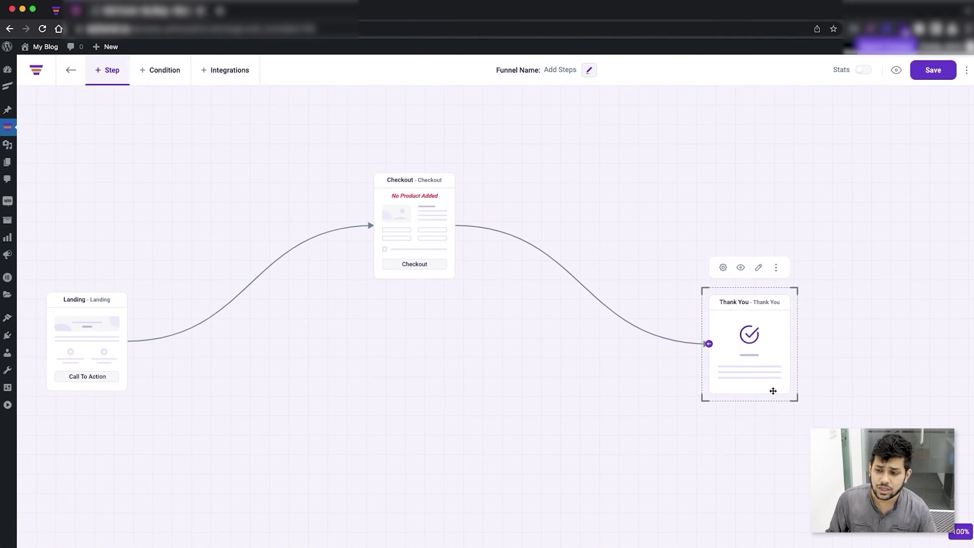
click(932, 70)
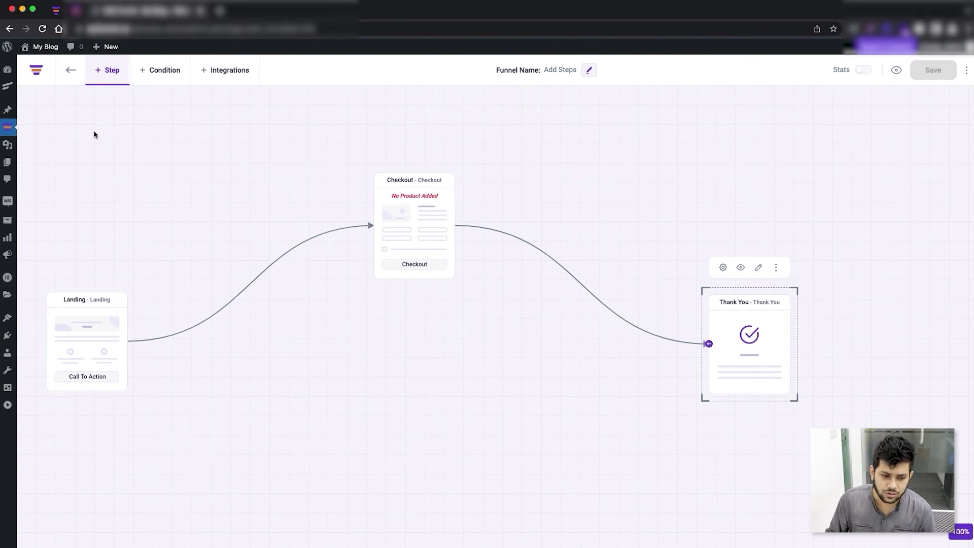
click(70, 75)
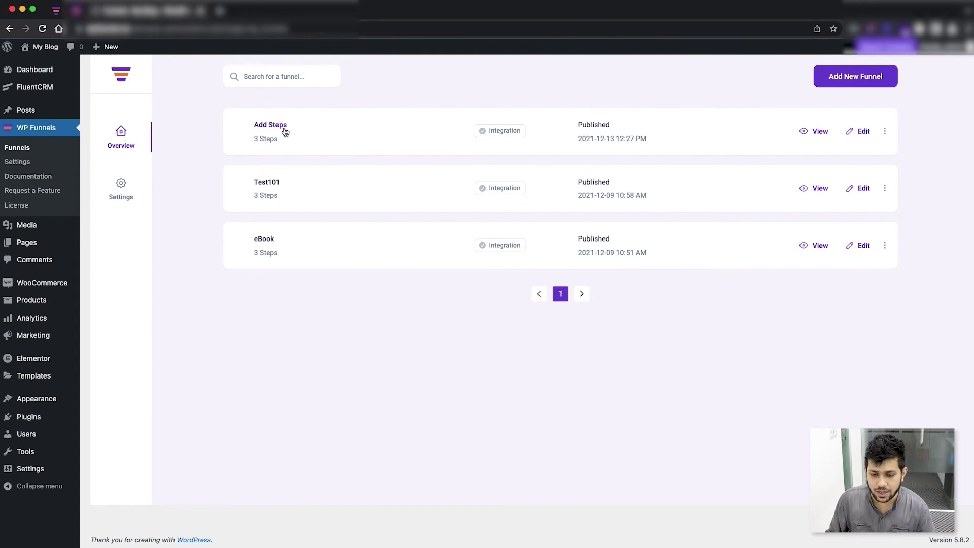
- Reopen the 3-step Add Steps funnel from the funnels list in the editor
click(861, 132)
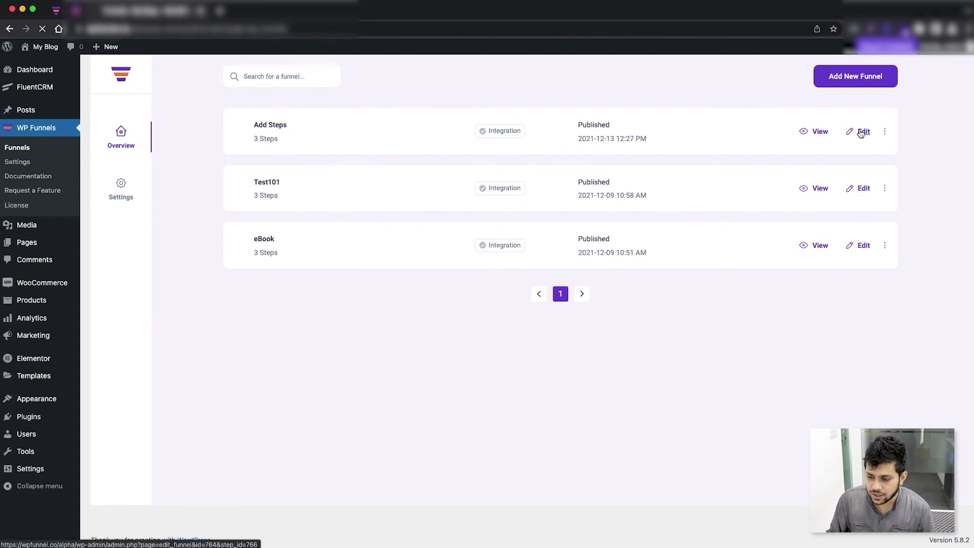